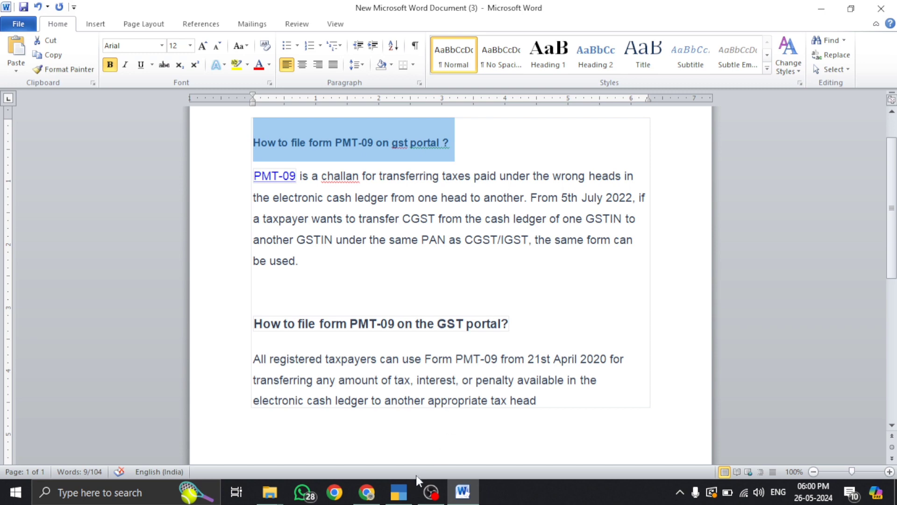
- Switch to the GST portal in Chrome, open its dashboard and check the Electronic Cash Ledger's CGST and SGST balances
mouse_move(367, 492)
left_click(358, 390)
scroll(358, 381, "up", 5)
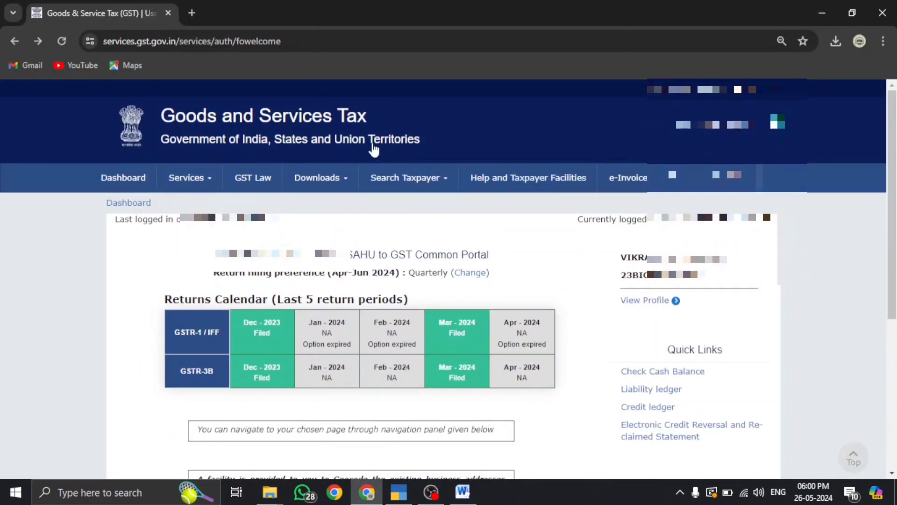
left_click(124, 177)
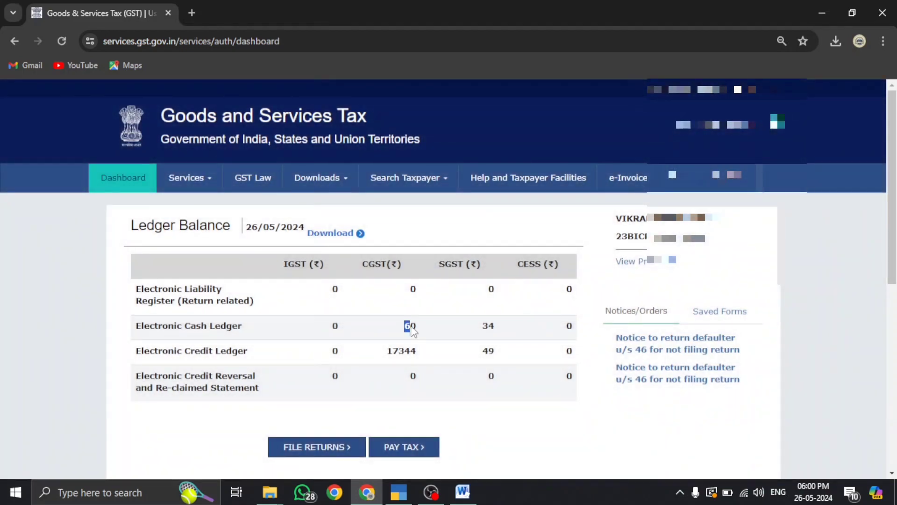
double_click(410, 327)
double_click(488, 327)
- Open the Electronic Cash Ledger and display the detailed breakdown of its current cash balance
mouse_move(188, 191)
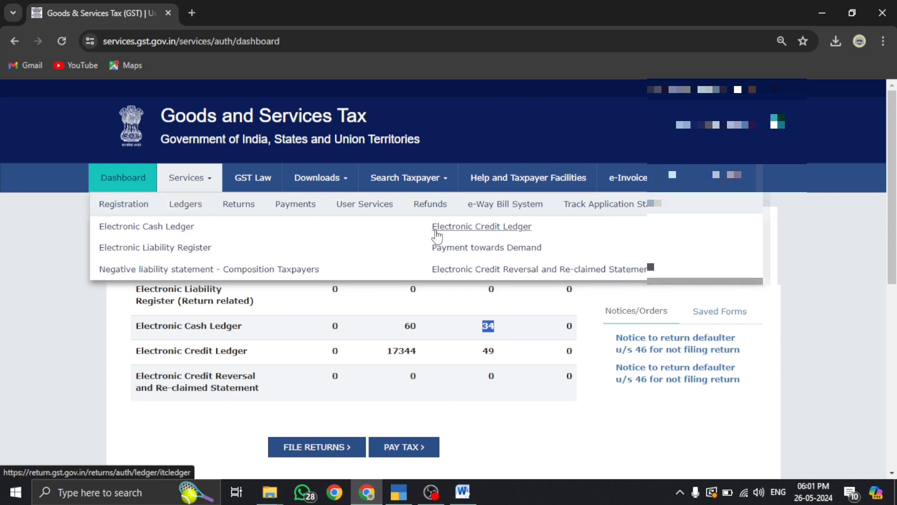
left_click(134, 227)
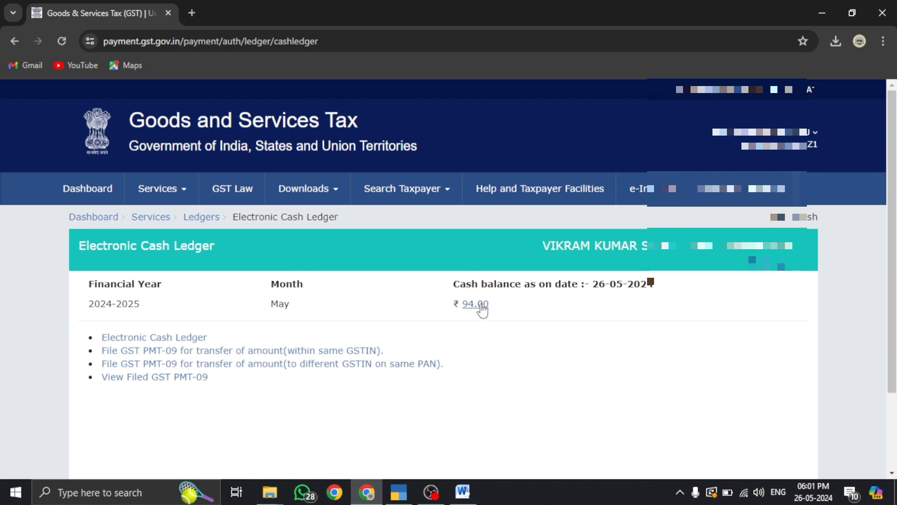
left_click_drag(592, 284, 654, 283)
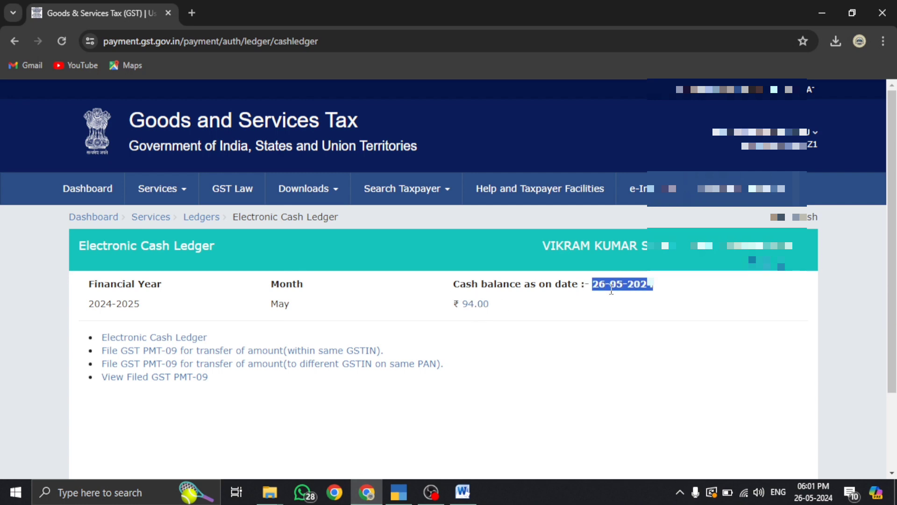
left_click(475, 304)
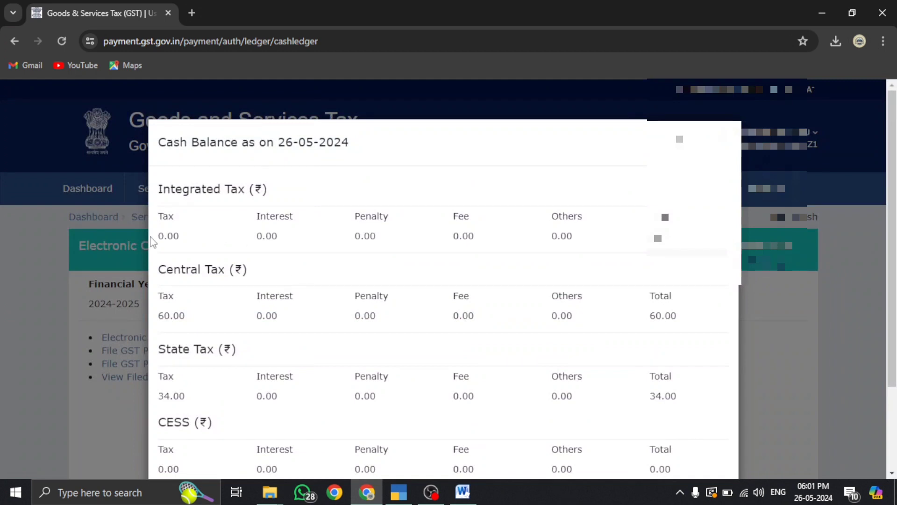
scroll(218, 263, "down", 2)
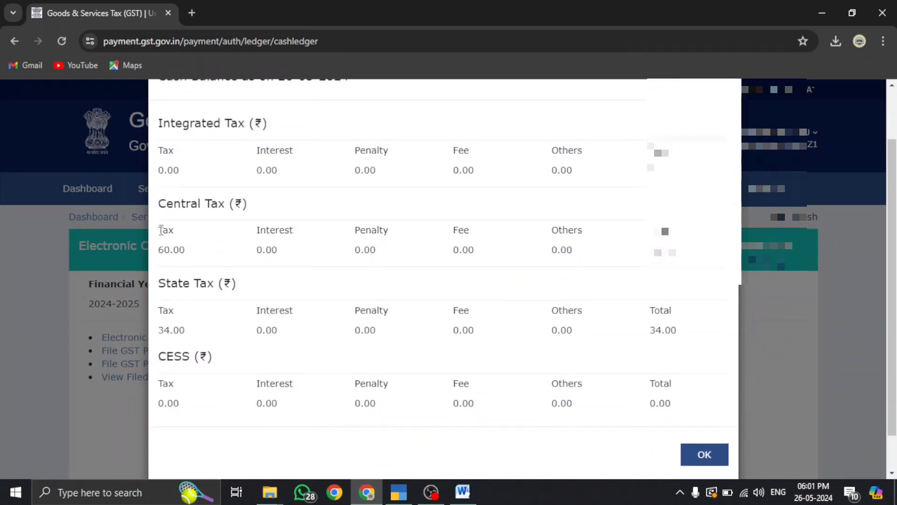
- Examine the tax and interest amounts under Integrated Tax, Central Tax and State Tax in the cash balance breakdown
left_click_drag(158, 229, 205, 258)
left_click(351, 256)
left_click_drag(158, 285, 236, 294)
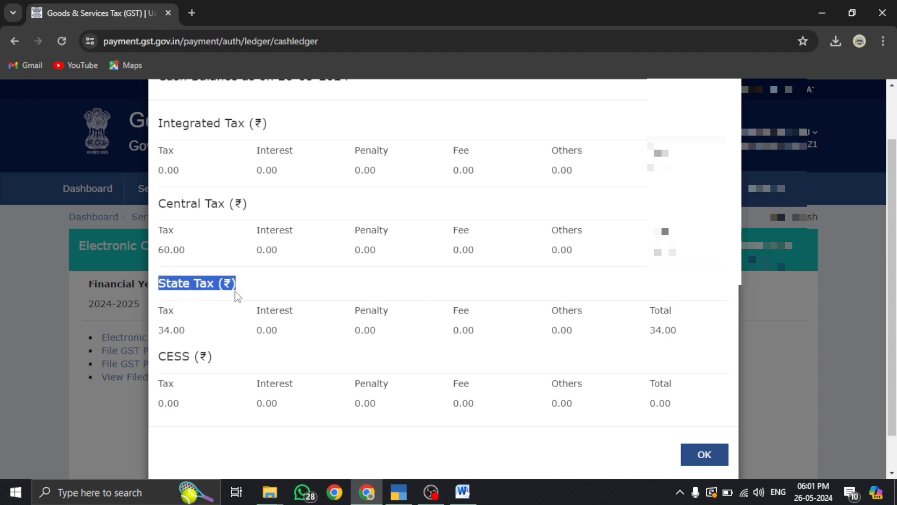
left_click(281, 331)
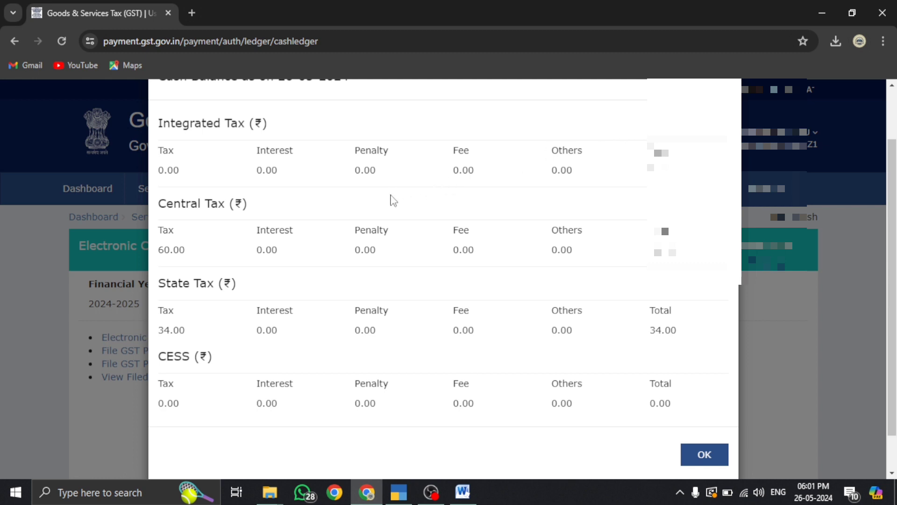
left_click_drag(159, 171, 181, 170)
left_click_drag(256, 170, 295, 175)
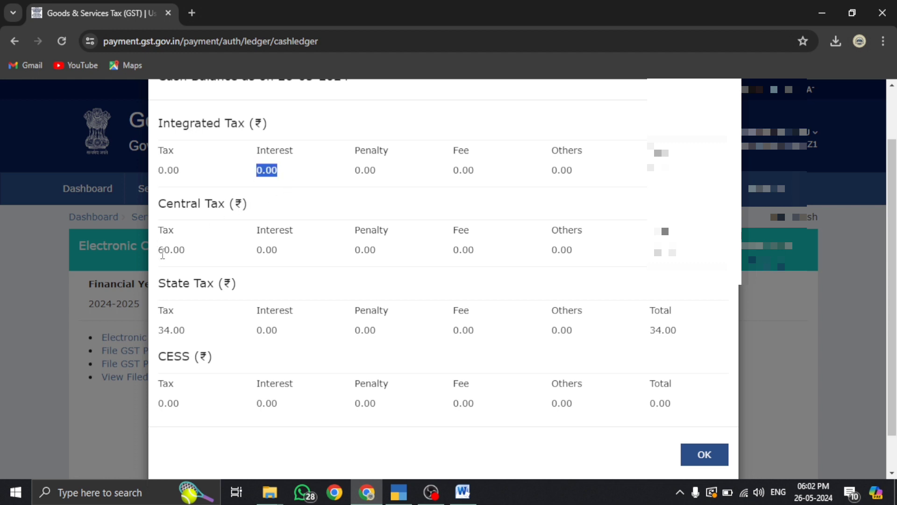
left_click_drag(160, 252, 186, 253)
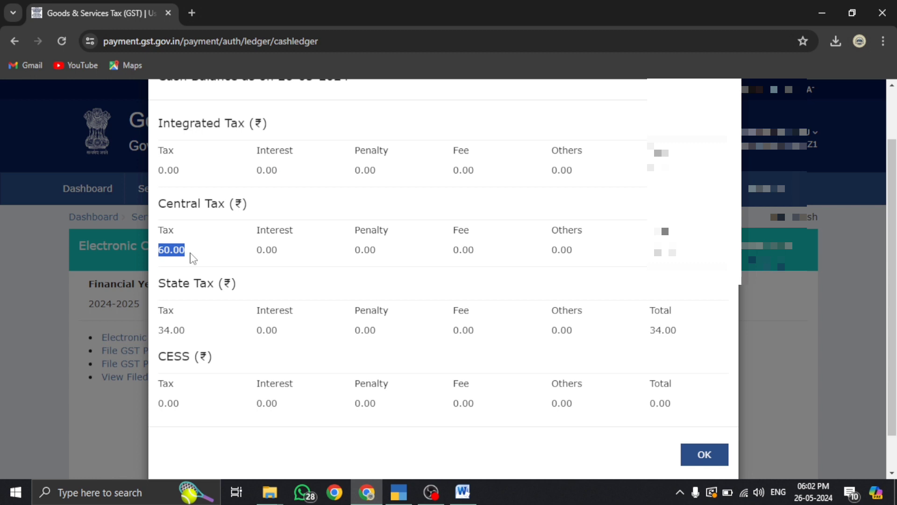
left_click_drag(257, 173, 283, 178)
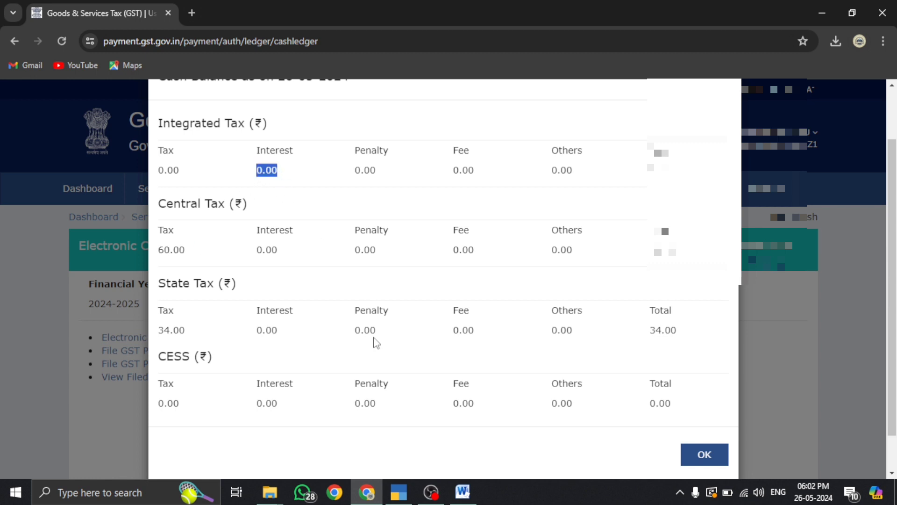
left_click(456, 489)
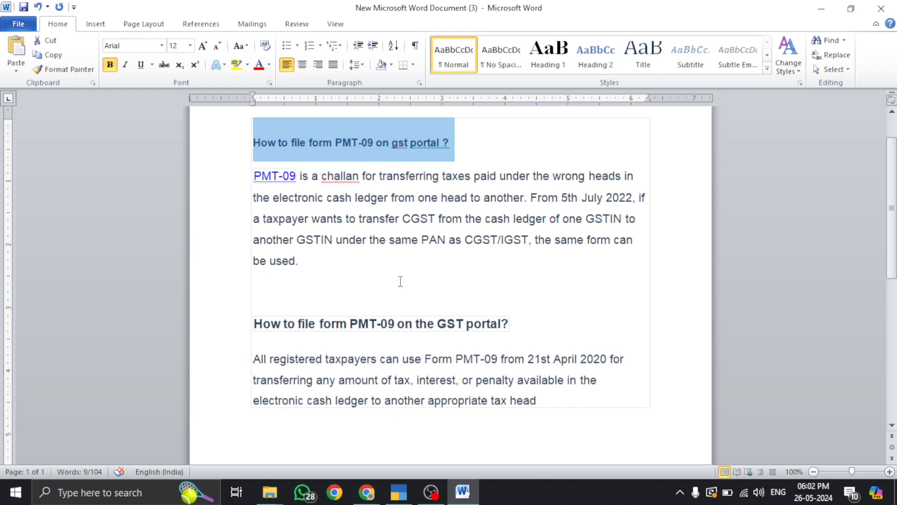
left_click(428, 494)
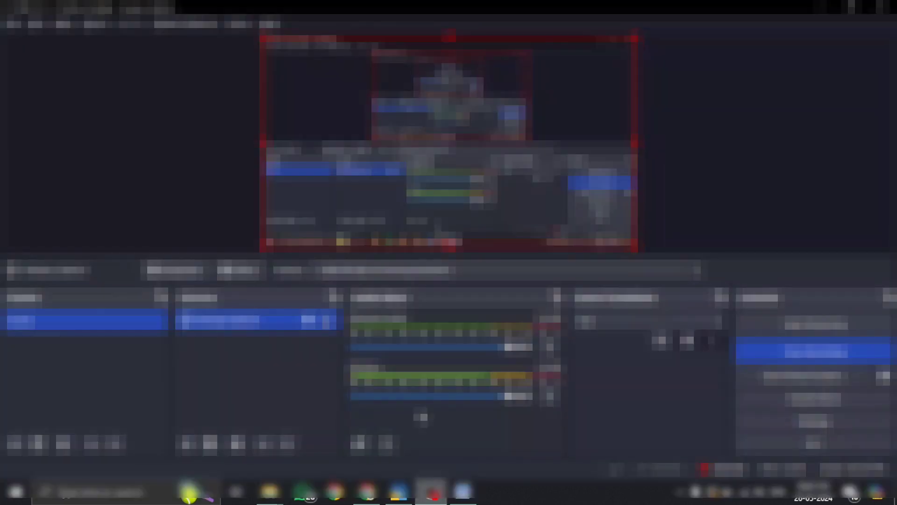
left_click(430, 498)
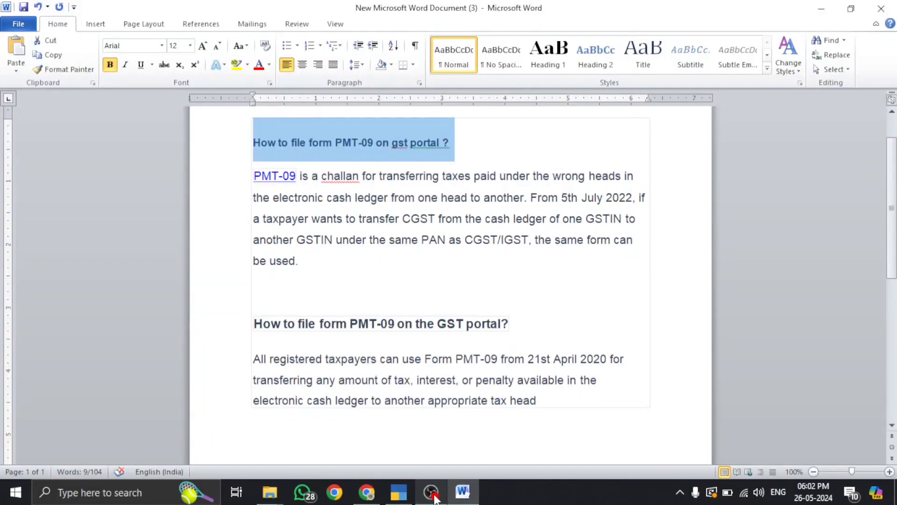
left_click(366, 494)
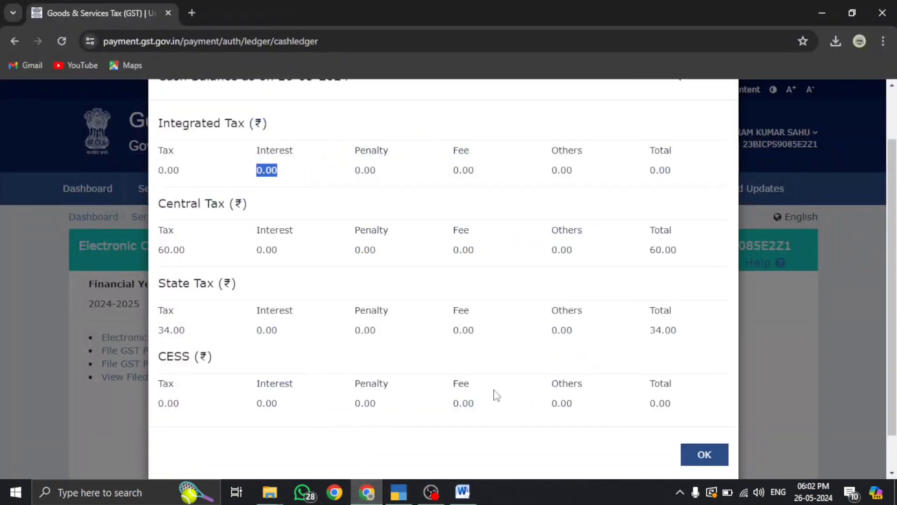
- Close the cash balance breakdown and start filing GST PMT-09 for transfer of amount within the same GSTIN
left_click(705, 454)
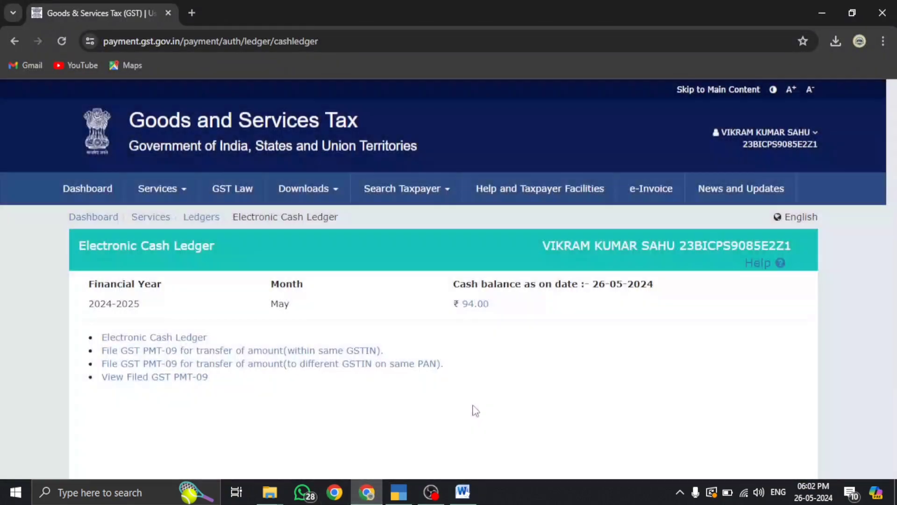
left_click(166, 354)
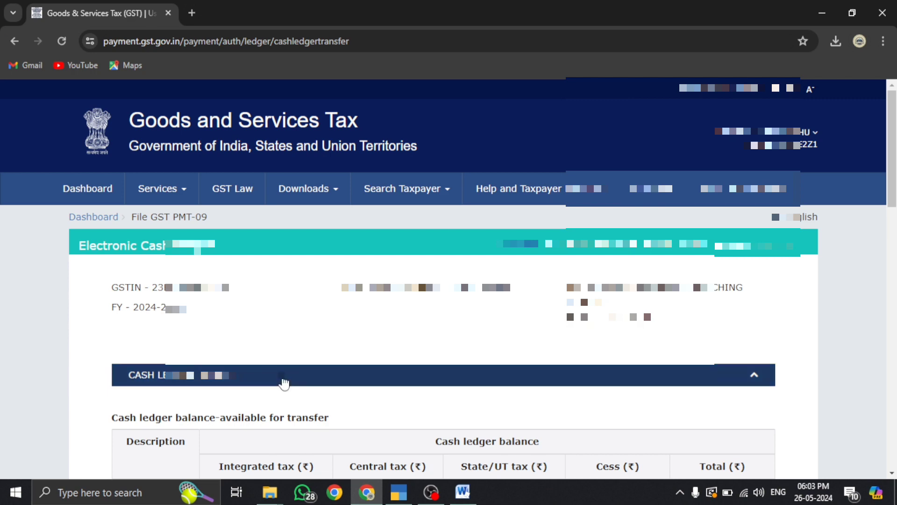
- Review the PMT-09 form's cash ledger balance available for transfer, the updated-balance preview and the Add record section
scroll(281, 378, "down", 4)
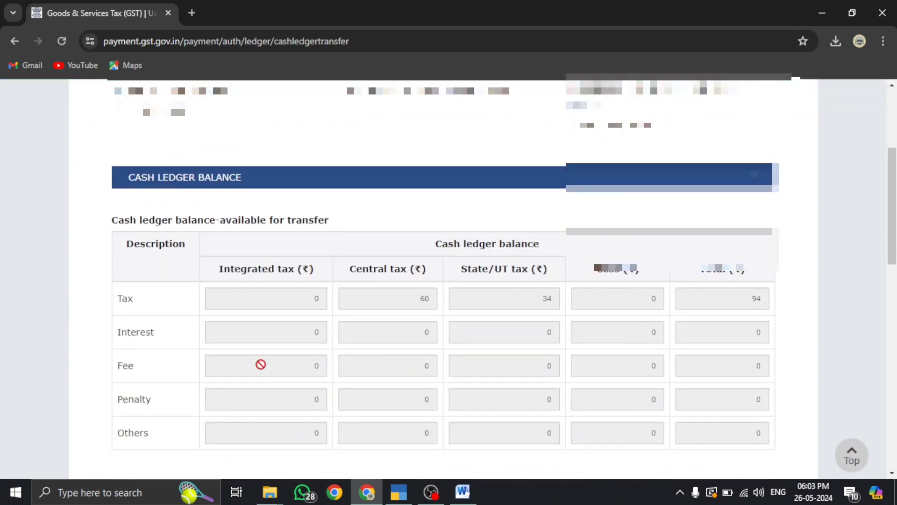
scroll(253, 353, "up", 3)
scroll(254, 354, "up", 2)
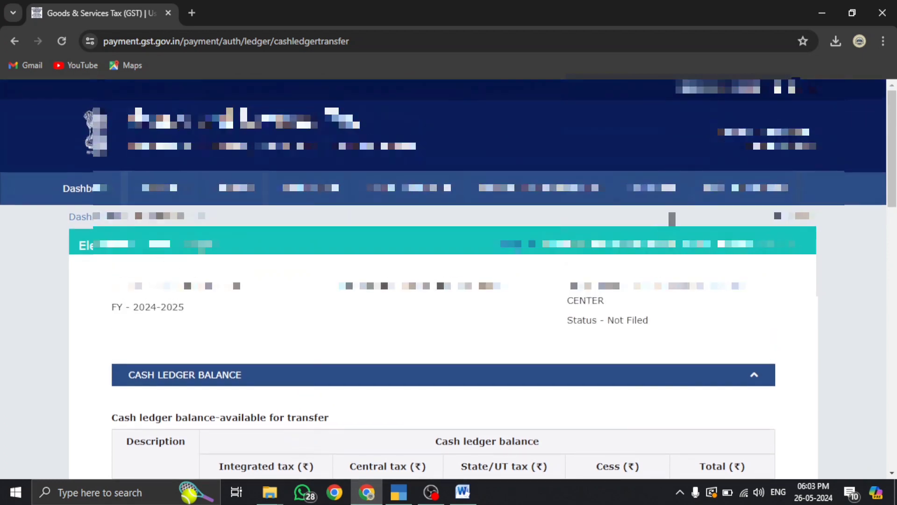
scroll(634, 308, "down", 3)
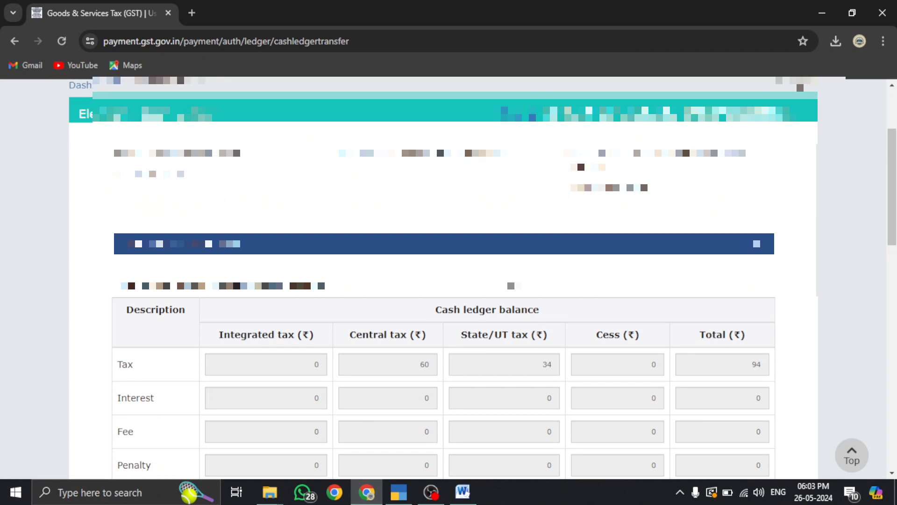
scroll(435, 287, "down", 1)
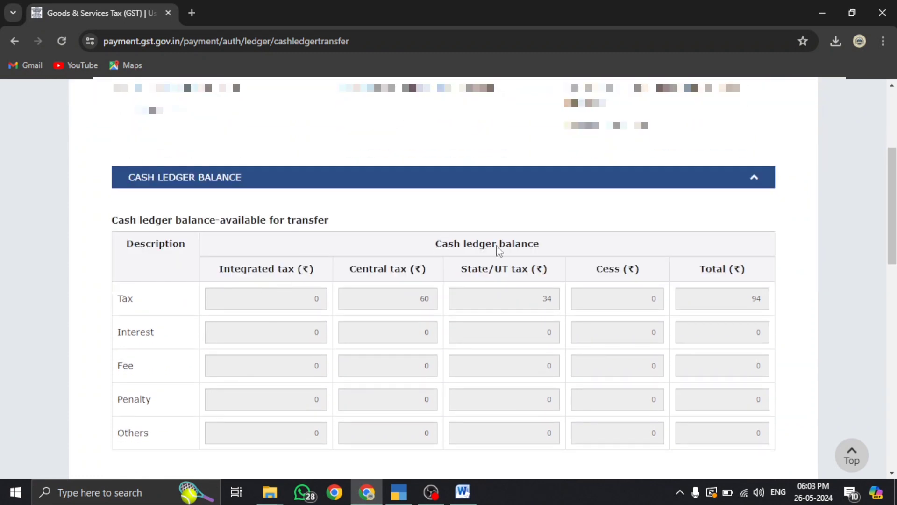
double_click(422, 298)
double_click(545, 298)
scroll(169, 308, "down", 12)
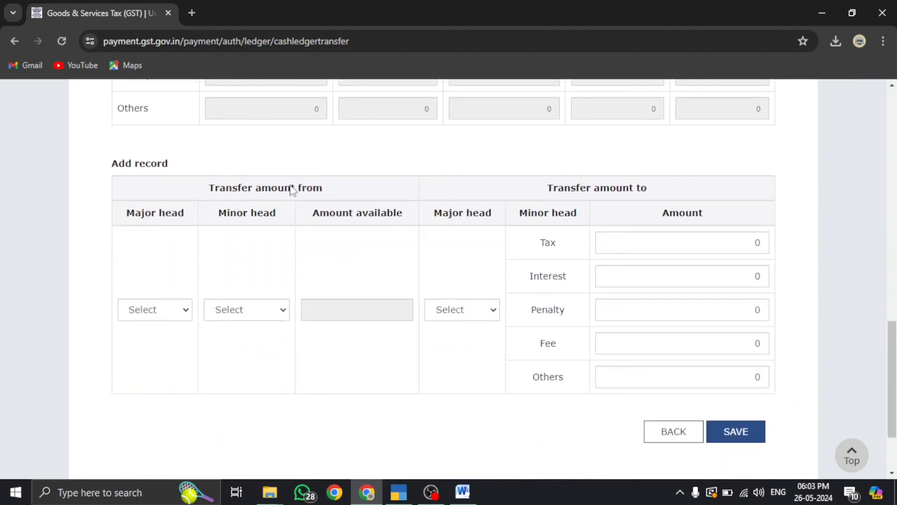
scroll(579, 184, "up", 4)
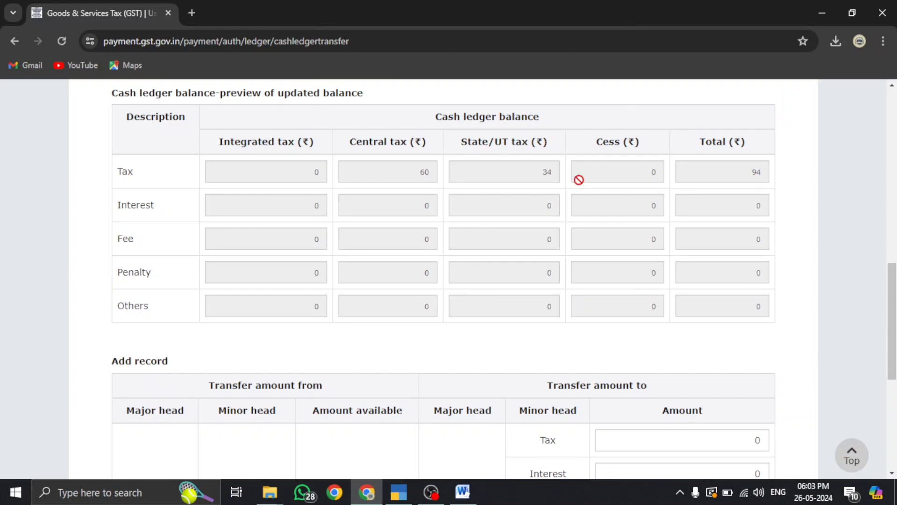
scroll(573, 175, "down", 4)
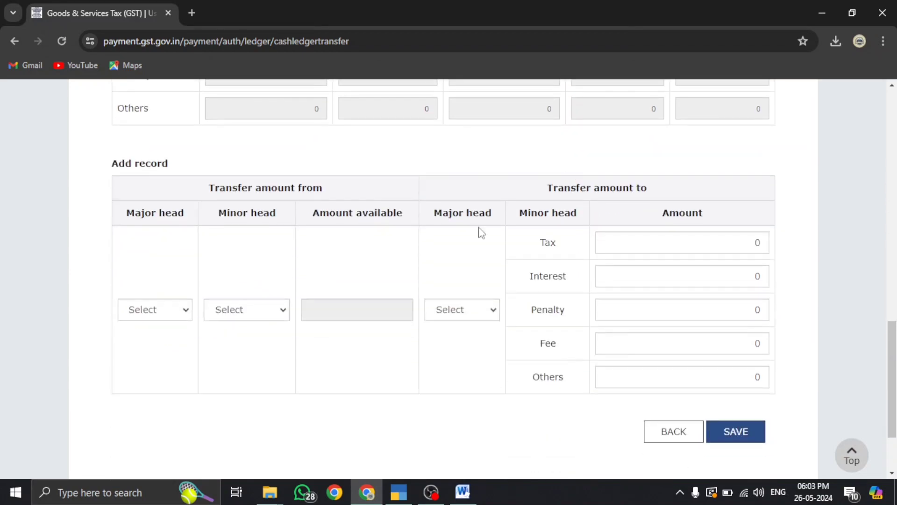
- Set the transfer source in the new record to major head CGST and minor head Tax
left_click(149, 314)
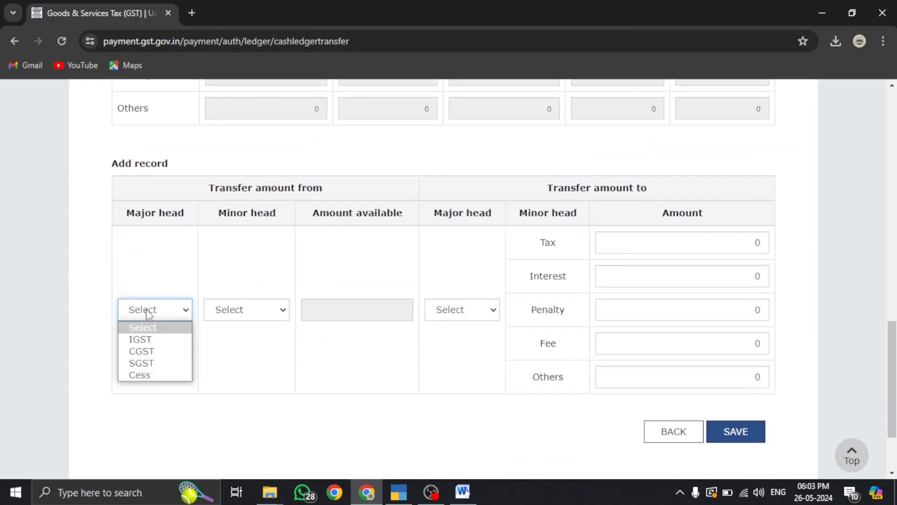
left_click(154, 349)
left_click(232, 314)
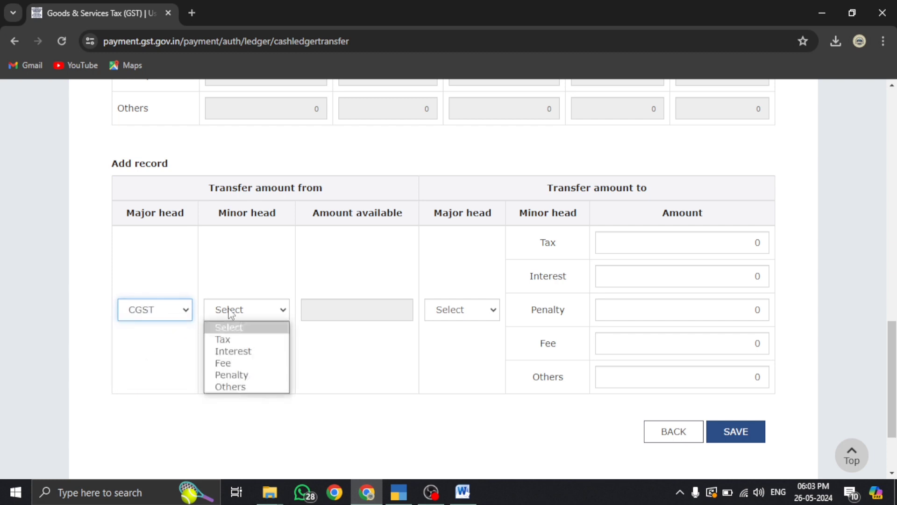
left_click(222, 340)
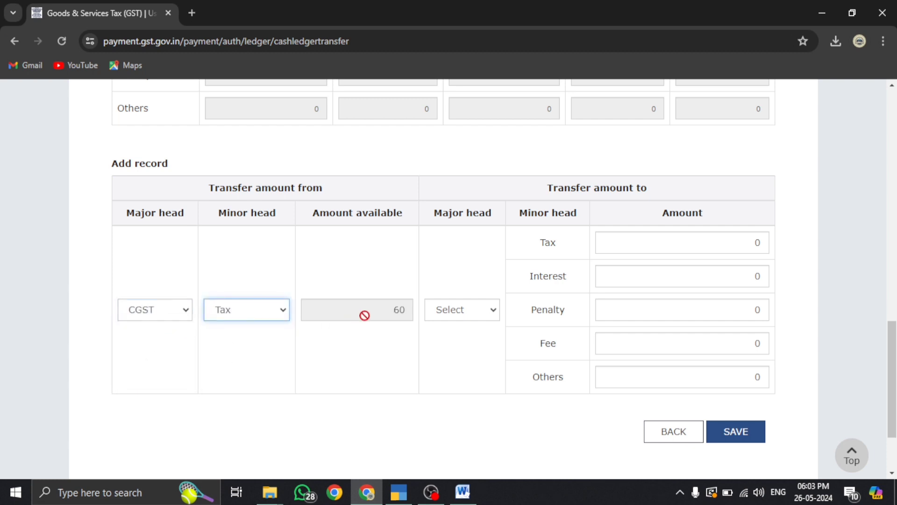
- Set the destination major head to IGST, enter 60 as the Tax amount, and save and confirm the transfer record
left_click(463, 312)
left_click(452, 340)
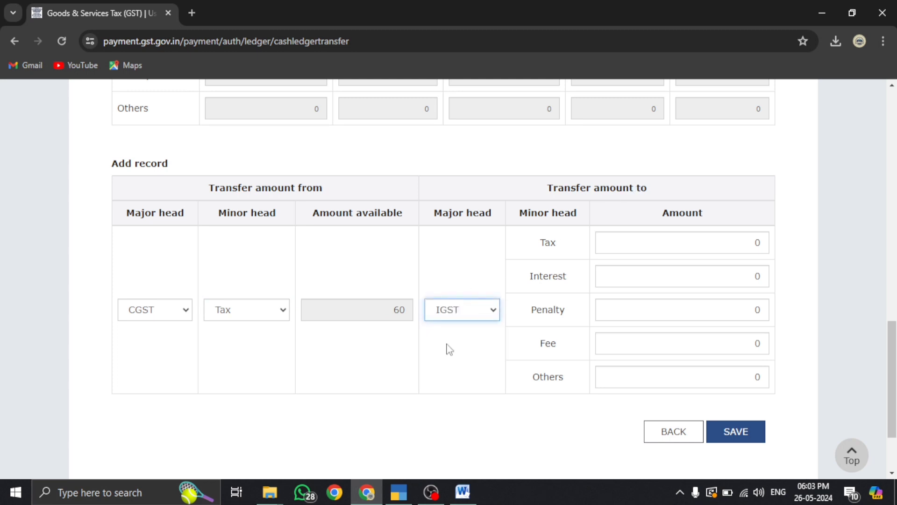
left_click(758, 244)
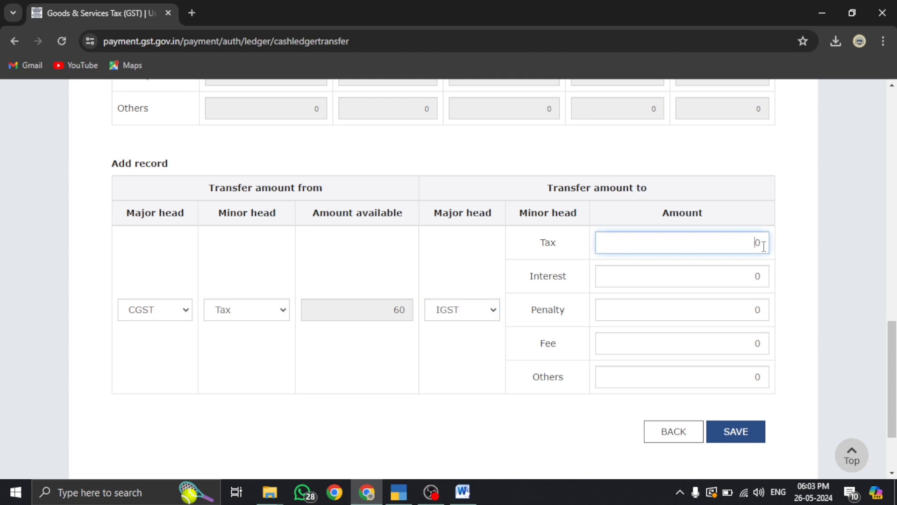
double_click(764, 245)
left_click(738, 435)
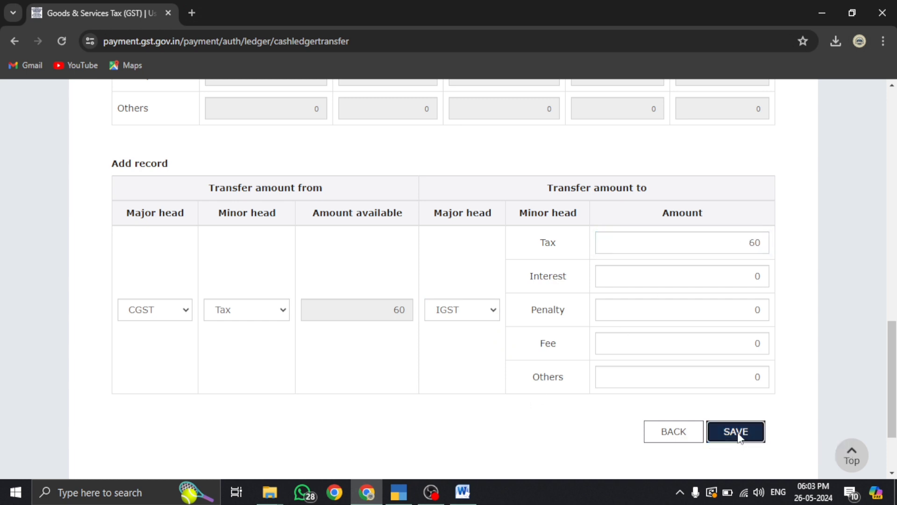
left_click(466, 279)
- Review the previewed and available cash ledger balances and the processed CGST to IGST transfer record
scroll(355, 258, "up", 4)
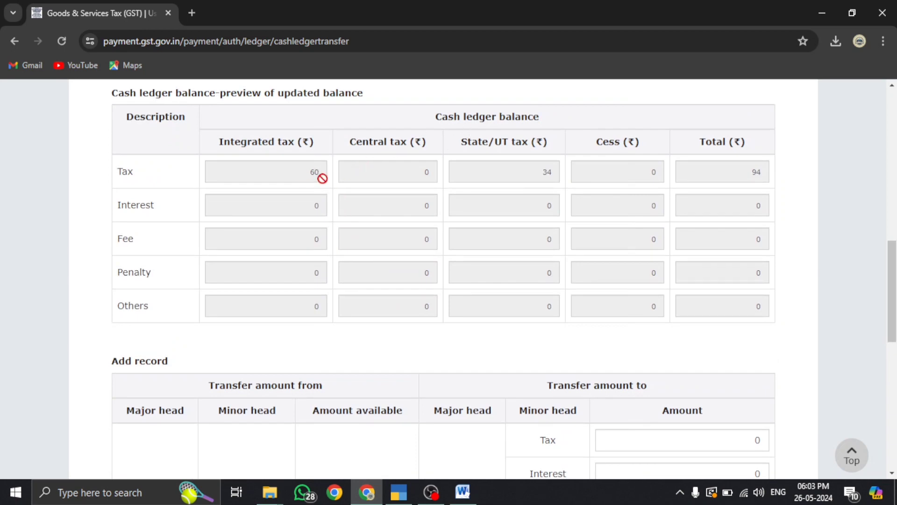
scroll(292, 159, "up", 4)
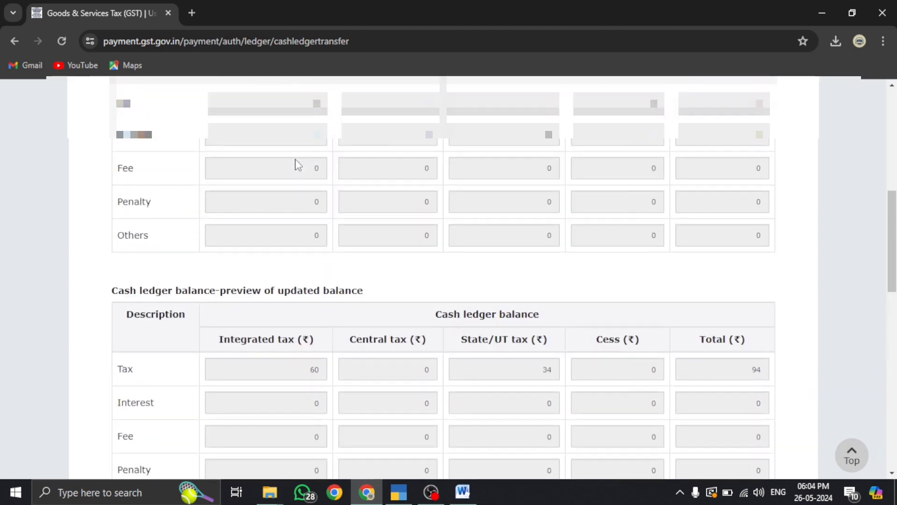
scroll(437, 232, "up", 4)
scroll(428, 280, "down", 1)
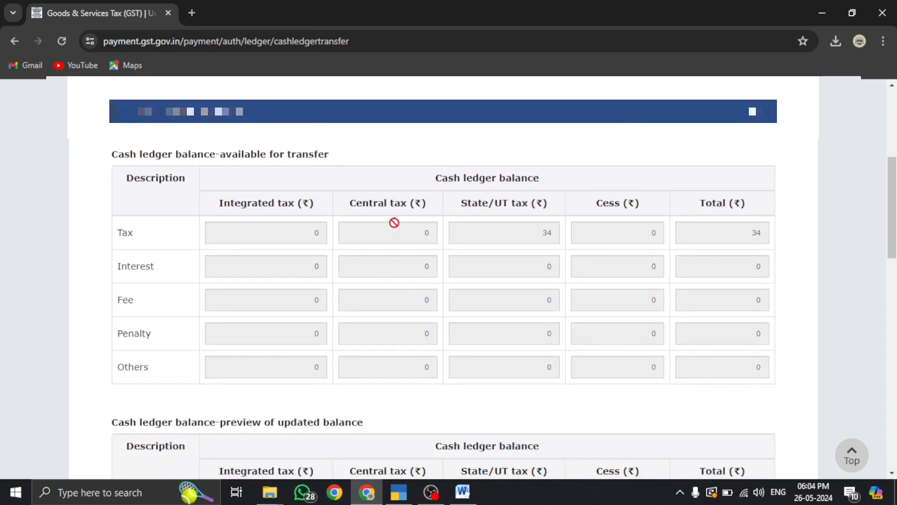
scroll(394, 223, "down", 13)
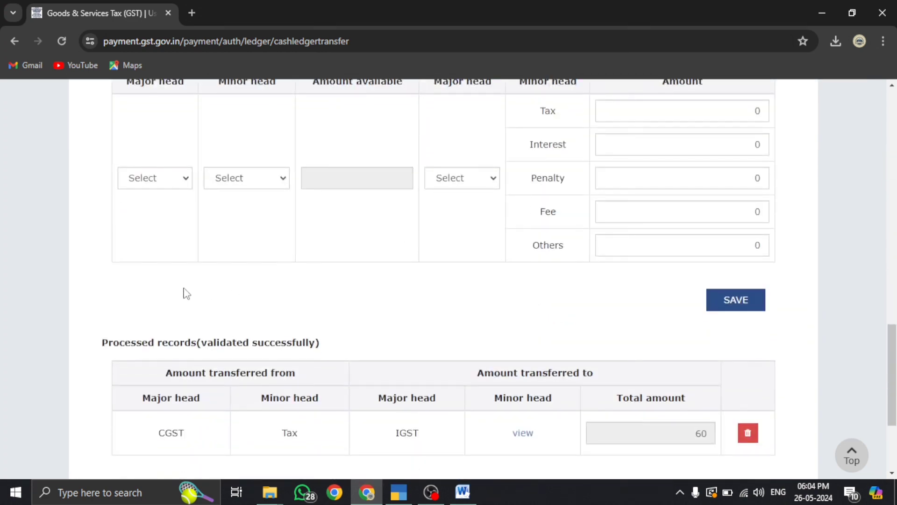
- Set the transfer source in a second record to major head SGST and minor head Tax
scroll(186, 293, "up", 1)
left_click(159, 244)
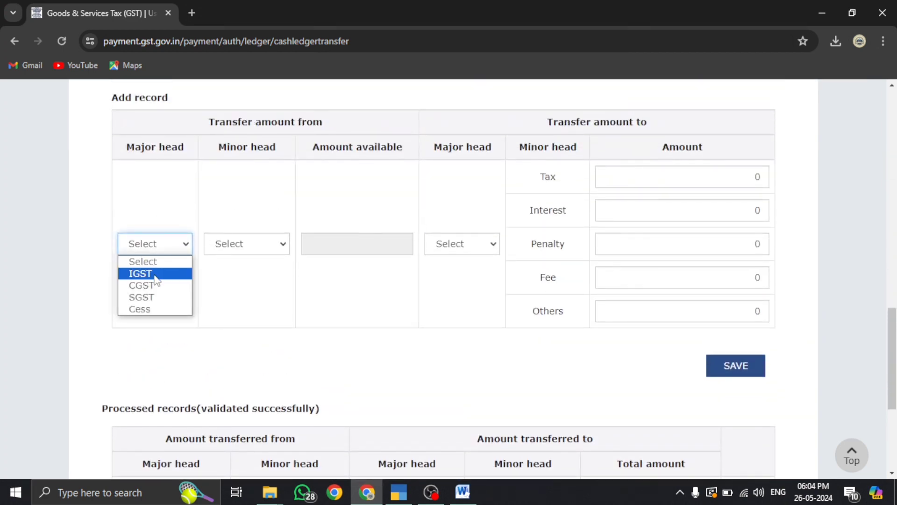
left_click(141, 298)
left_click(240, 252)
left_click(225, 273)
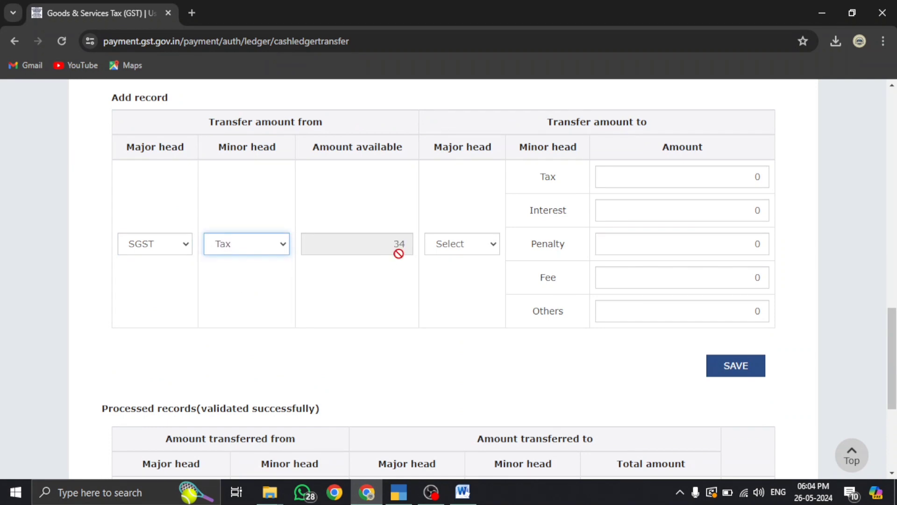
- Set the SGST record's destination major head to IGST with 34 as the Tax amount, and save and confirm the record
left_click(480, 243)
left_click(460, 275)
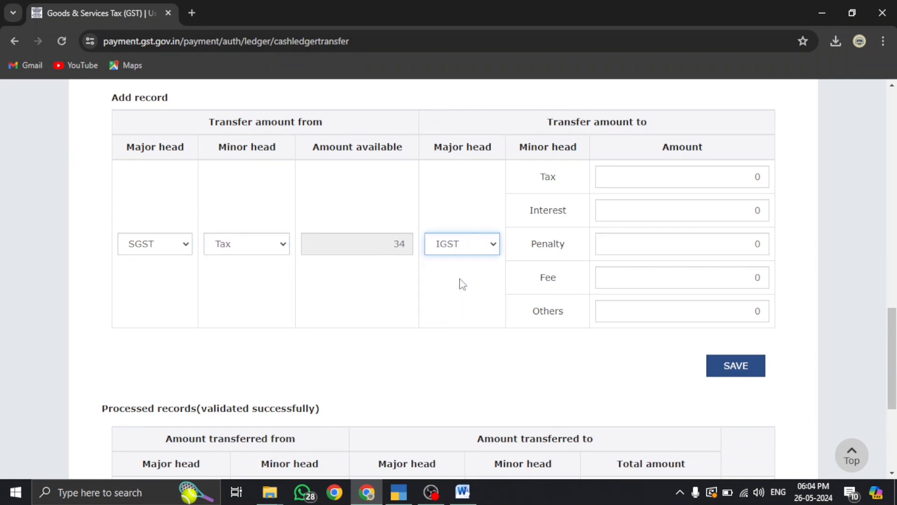
left_click(727, 178)
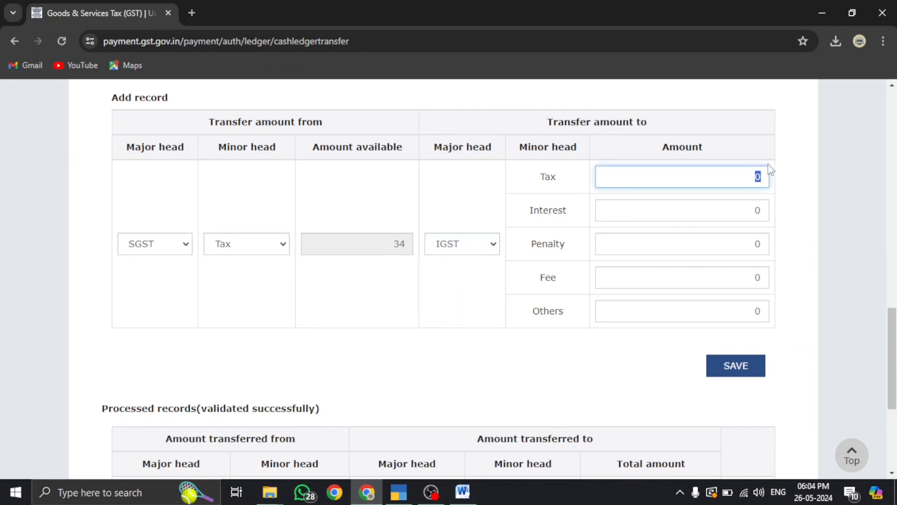
left_click(795, 201)
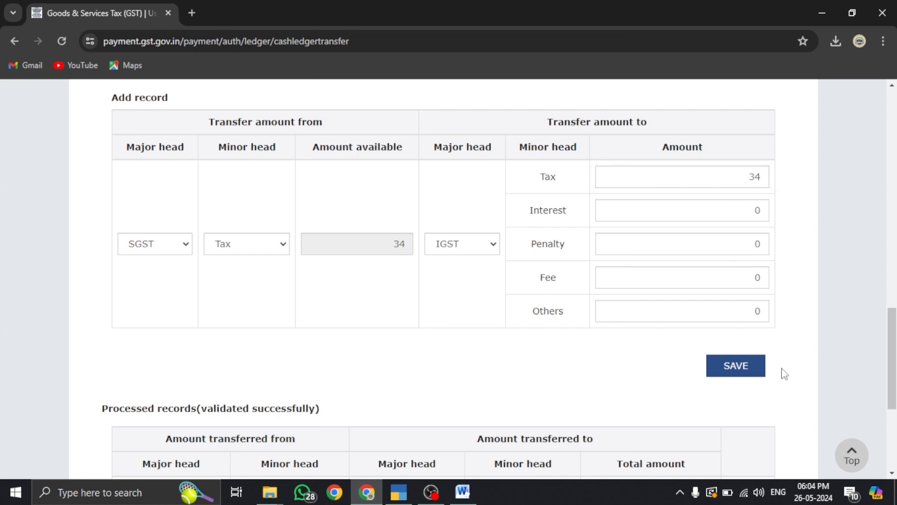
left_click(746, 369)
left_click(477, 290)
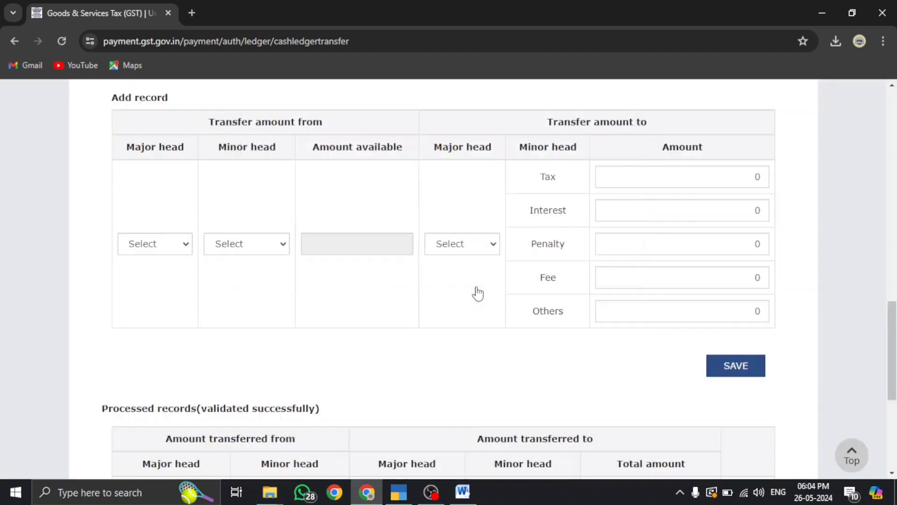
- Proceed to file both transfer records, completing the verification with the declaration and authorised signatory, and confirm filing GST PMT-09
scroll(477, 292, "down", 5)
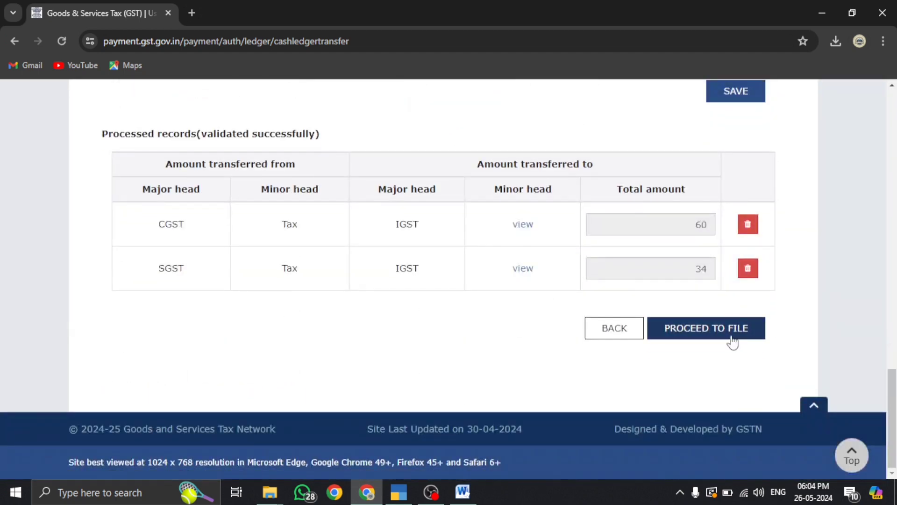
left_click(727, 337)
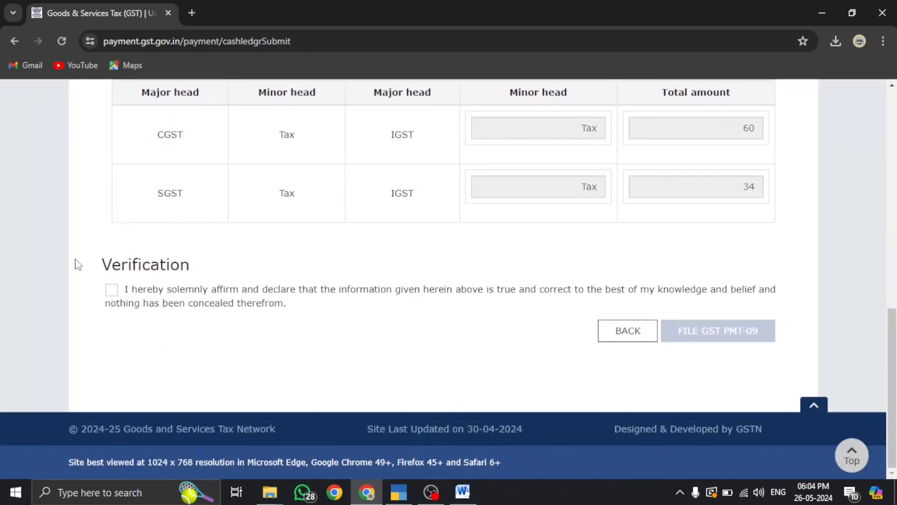
left_click(114, 290)
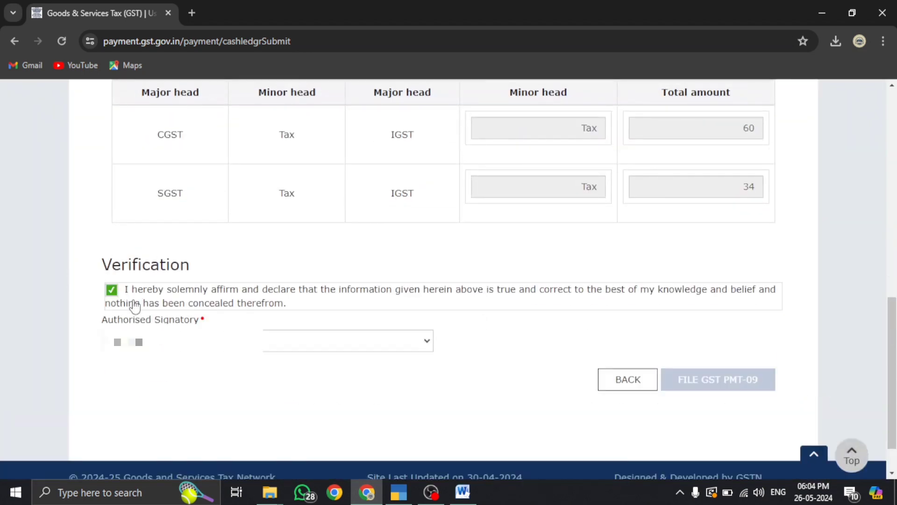
left_click(181, 344)
left_click(304, 370)
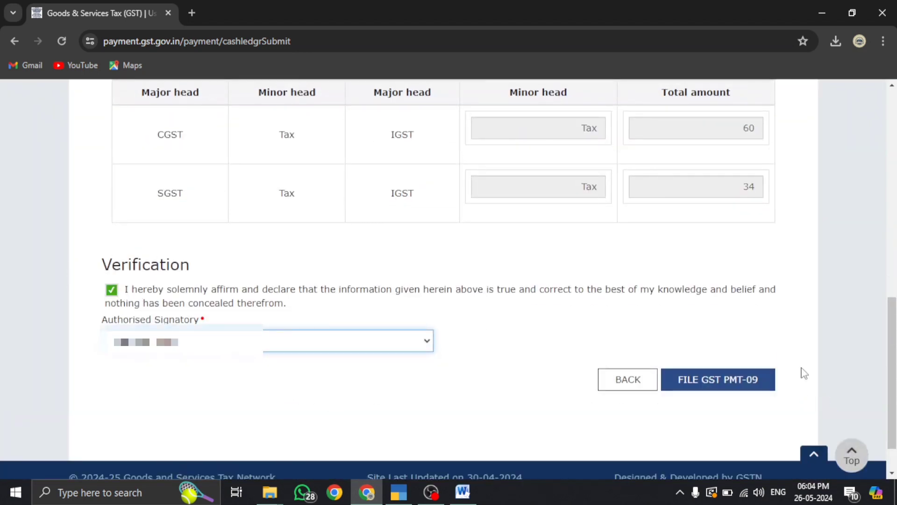
left_click(722, 381)
left_click(470, 281)
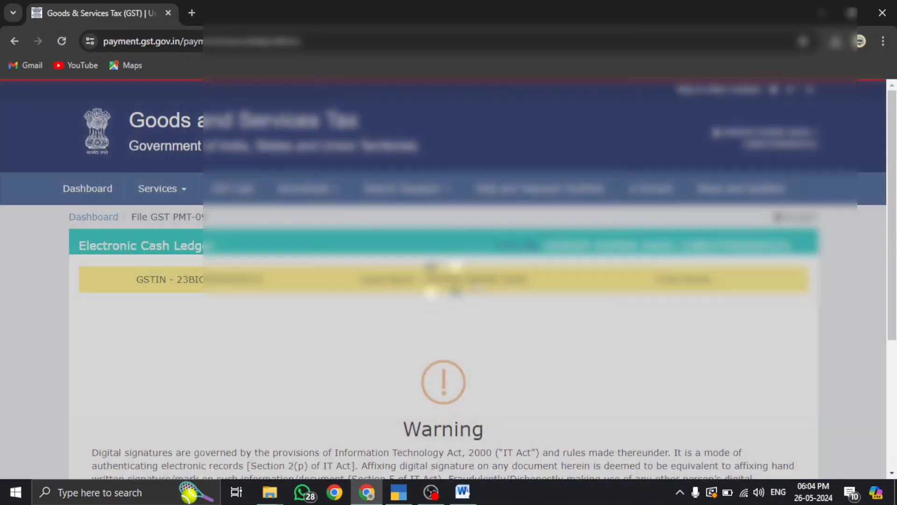
- File GST PMT-09 with EVC, verifying it with the one-time password, and acknowledge the filing message
scroll(717, 380, "down", 4)
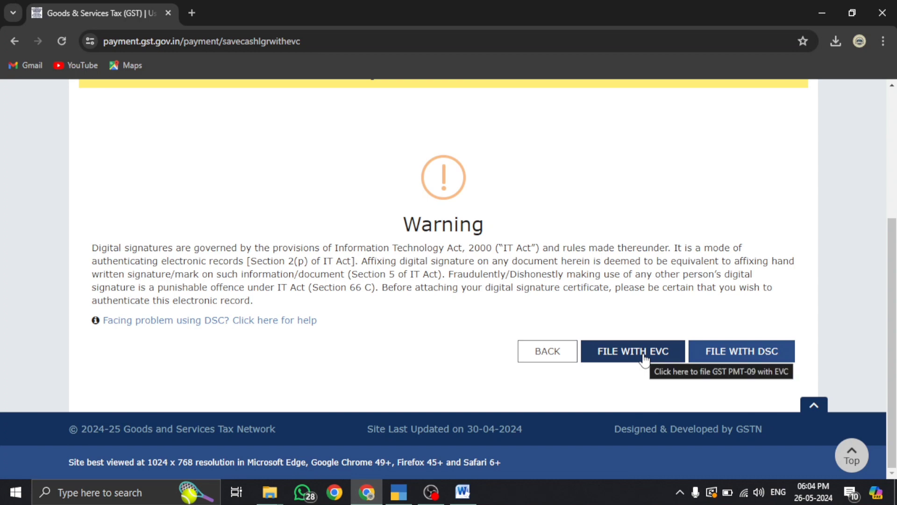
left_click(647, 359)
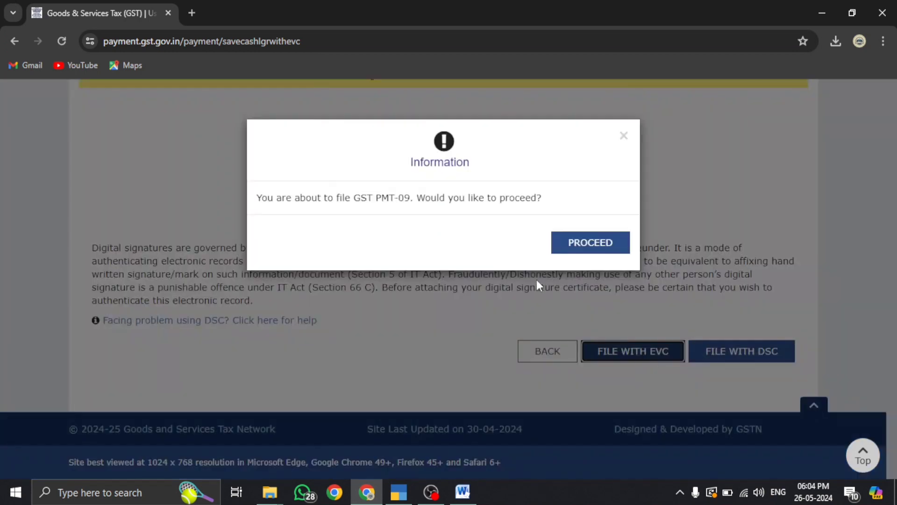
left_click(577, 241)
left_click(400, 207)
type("•••••")
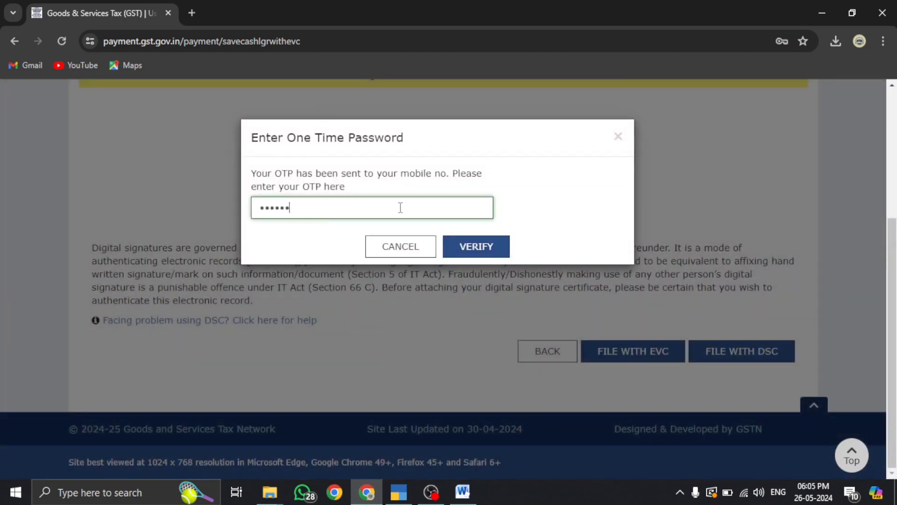
left_click(468, 244)
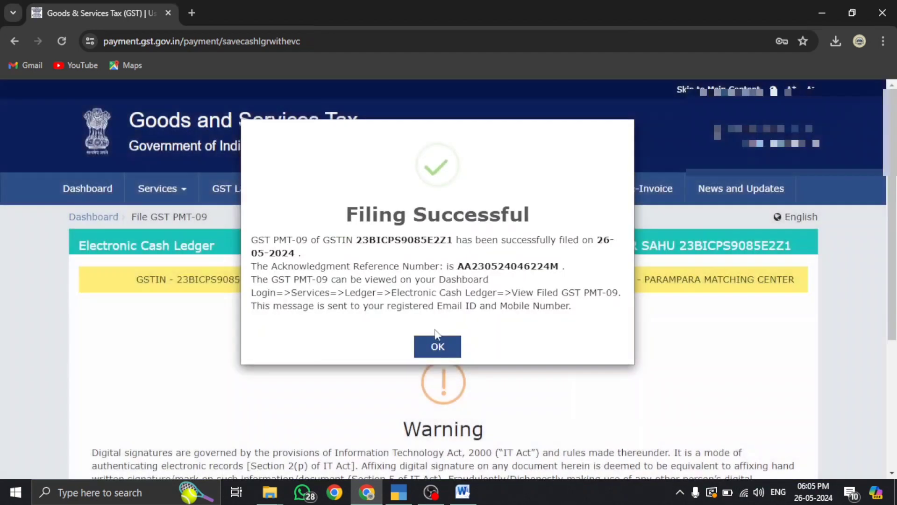
left_click(436, 344)
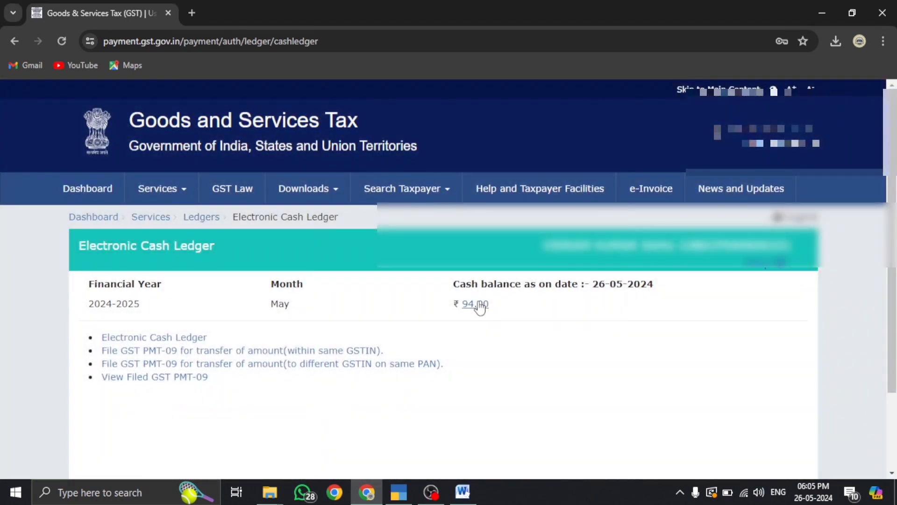
- Review the electronic cash ledger's balance breakdown by tax head, especially Integrated Tax, and return to the dashboard
left_click(476, 304)
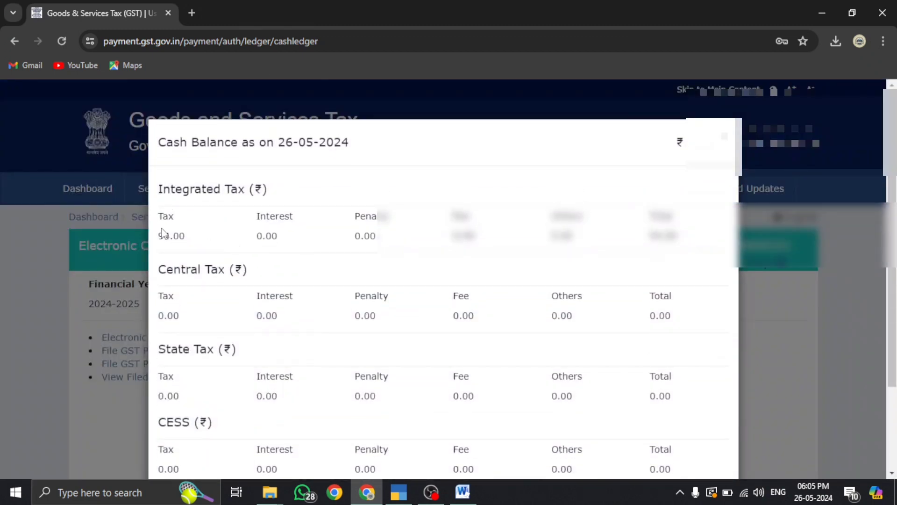
left_click_drag(160, 235, 192, 237)
left_click_drag(158, 192, 302, 193)
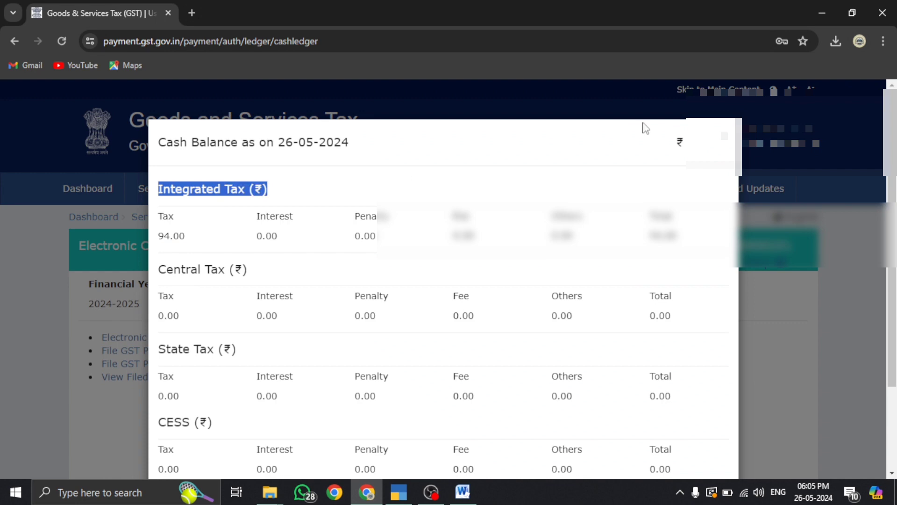
left_click(730, 139)
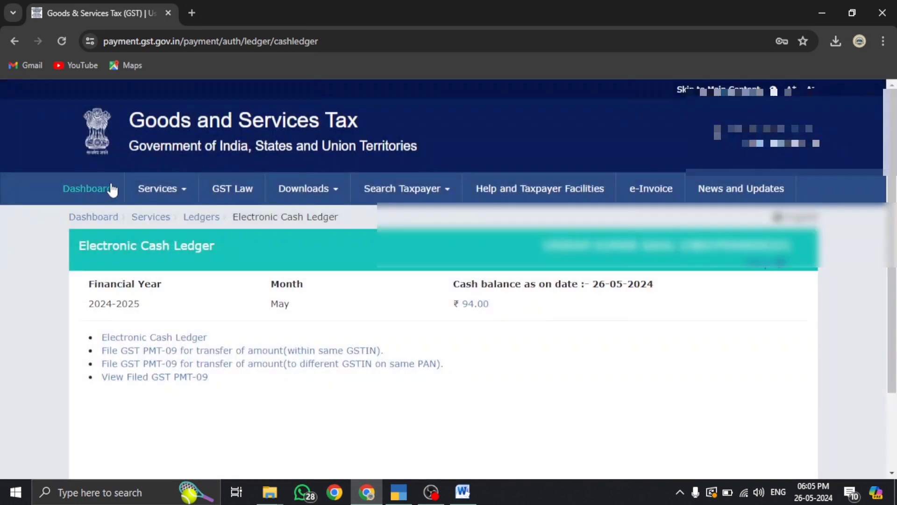
left_click(87, 188)
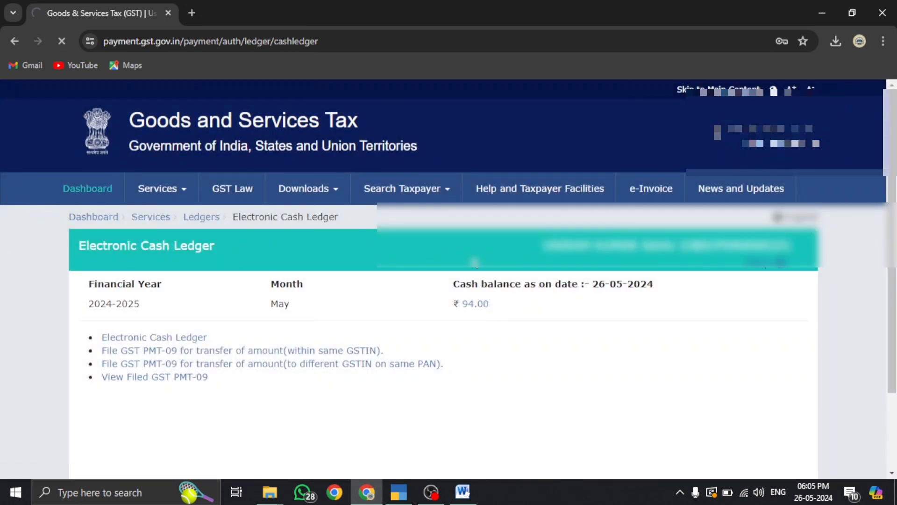